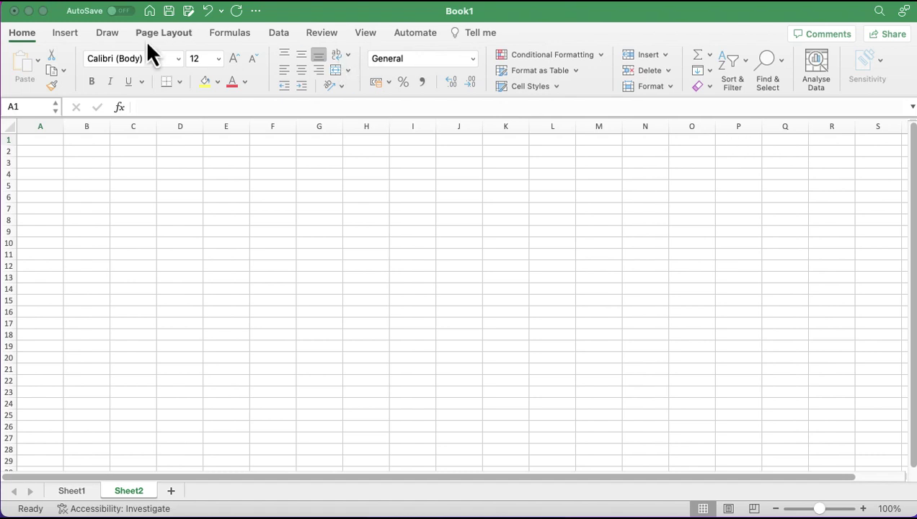
# Open the From Picture import options on the workbook's Insert tab.
pyautogui.click(66, 37)
pyautogui.click(65, 35)
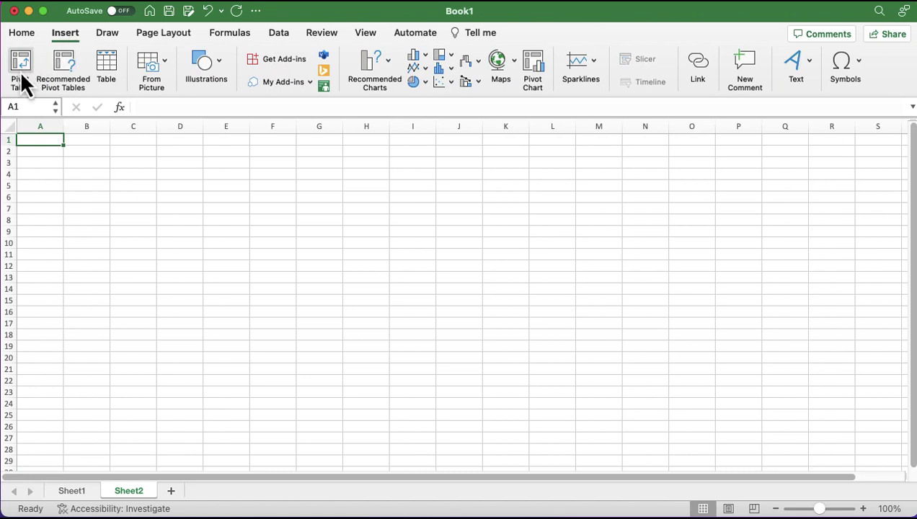
pyautogui.click(165, 76)
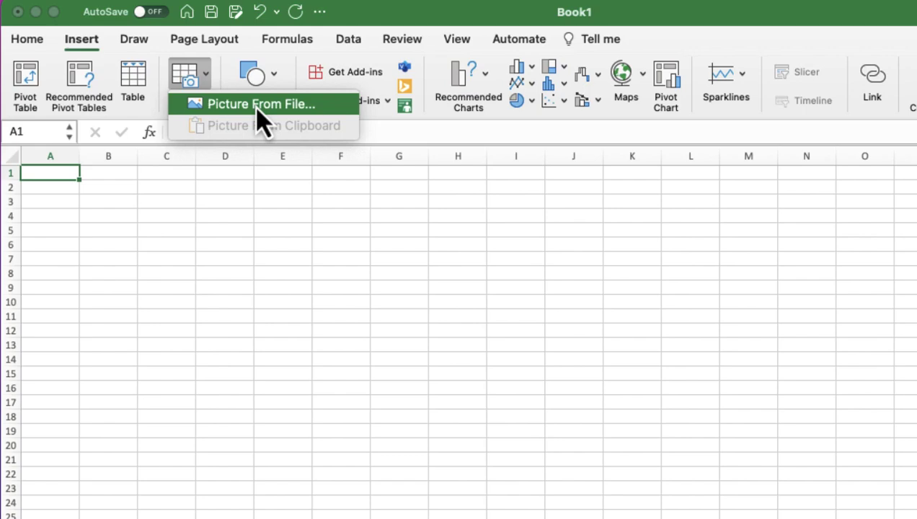
# Load the first PNG on the Desktop into Data from Picture via Picture From File.
pyautogui.click(258, 108)
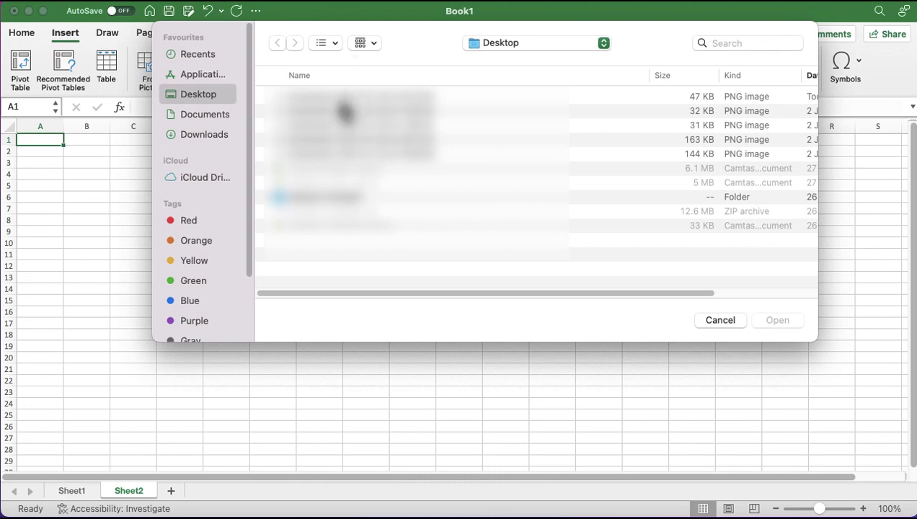
pyautogui.click(345, 101)
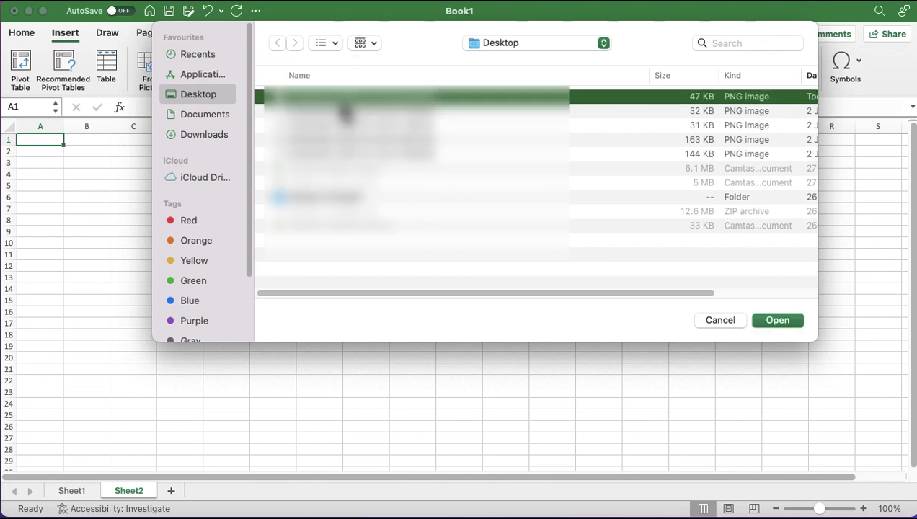
pyautogui.click(778, 321)
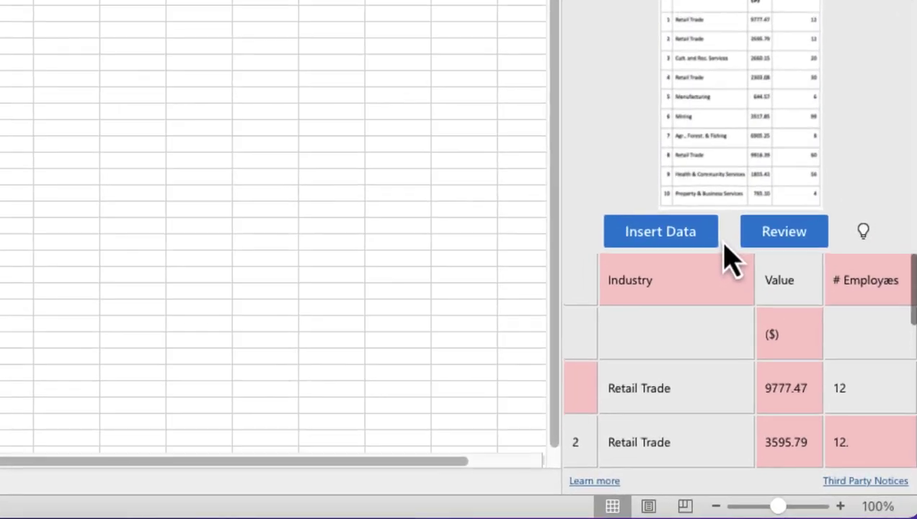
# Accept the Industry header and correct '# Employæs' to '# Employees'.
pyautogui.click(784, 229)
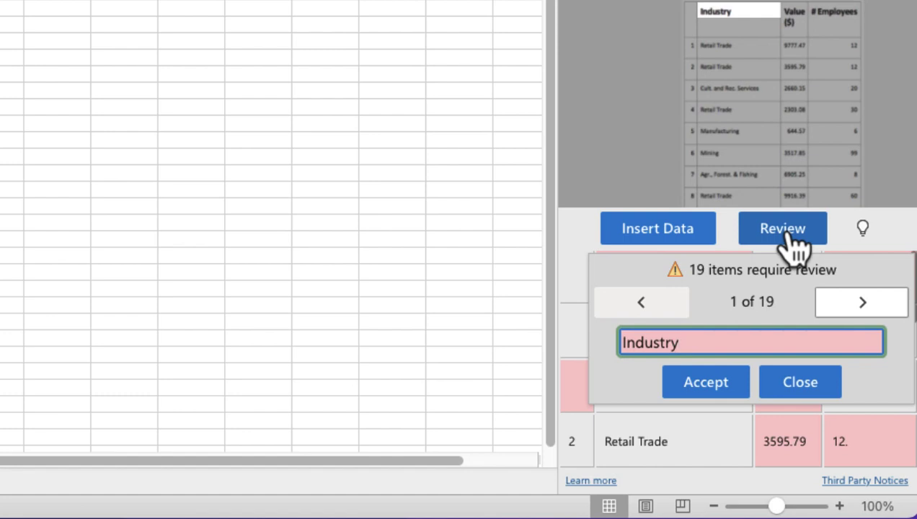
pyautogui.click(706, 393)
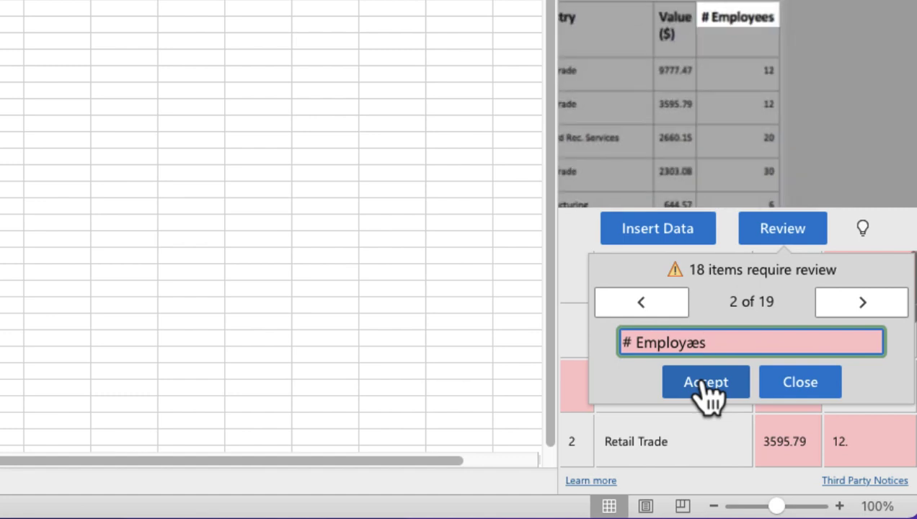
pyautogui.press('BackSpace')
pyautogui.press('BackSpace')
pyautogui.write('ees')
pyautogui.click(703, 390)
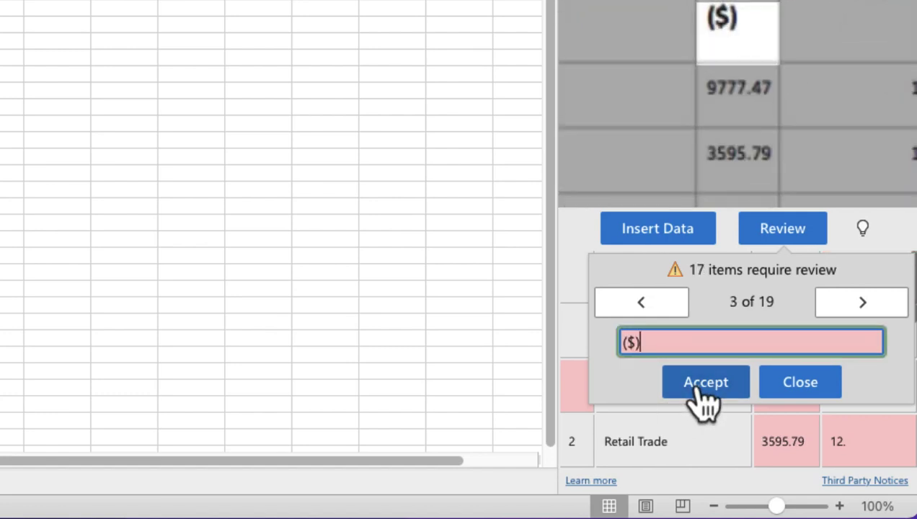
# Accept the ($) value unit, enter 1 as the first row number, and close the review.
pyautogui.click(698, 389)
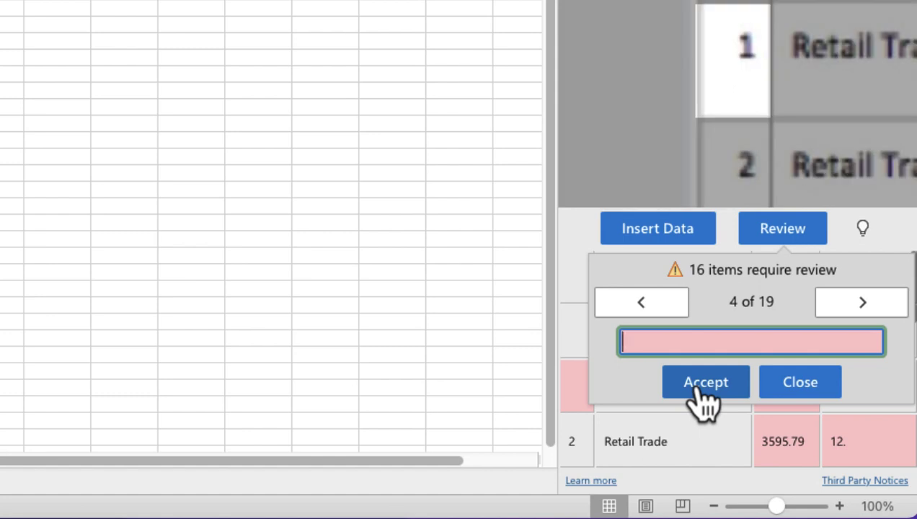
pyautogui.write('1')
pyautogui.click(719, 394)
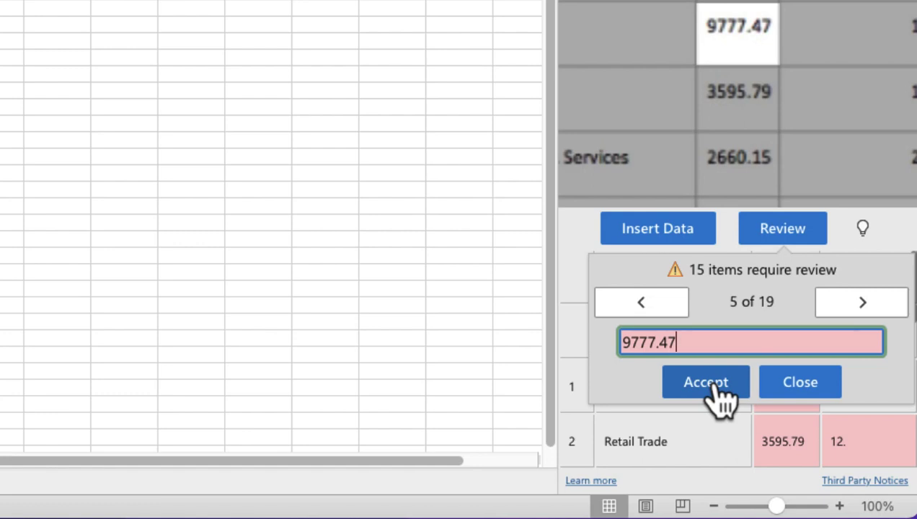
pyautogui.click(794, 389)
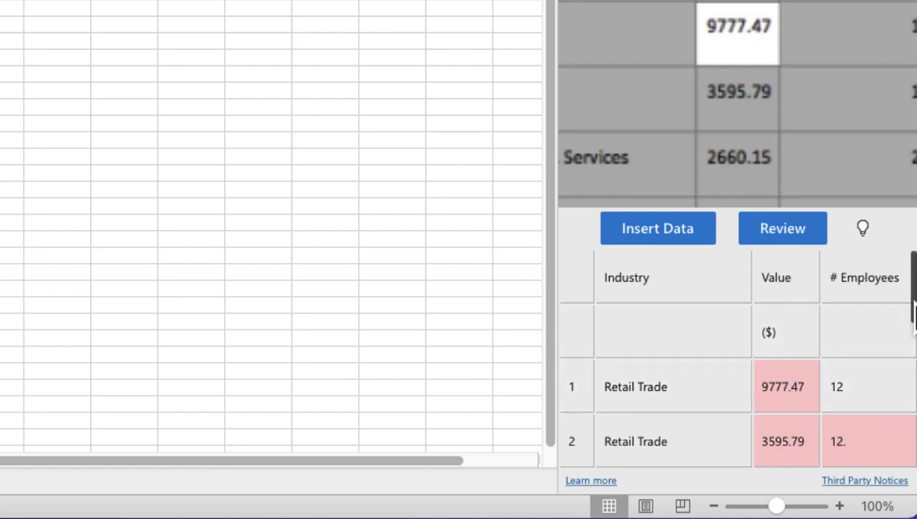
# Insert the recognised table into Sheet2 despite the 15 items still needing review.
pyautogui.scroll(-1, 910, 318)
pyautogui.moveTo(912, 318); pyautogui.dragTo(913, 463)
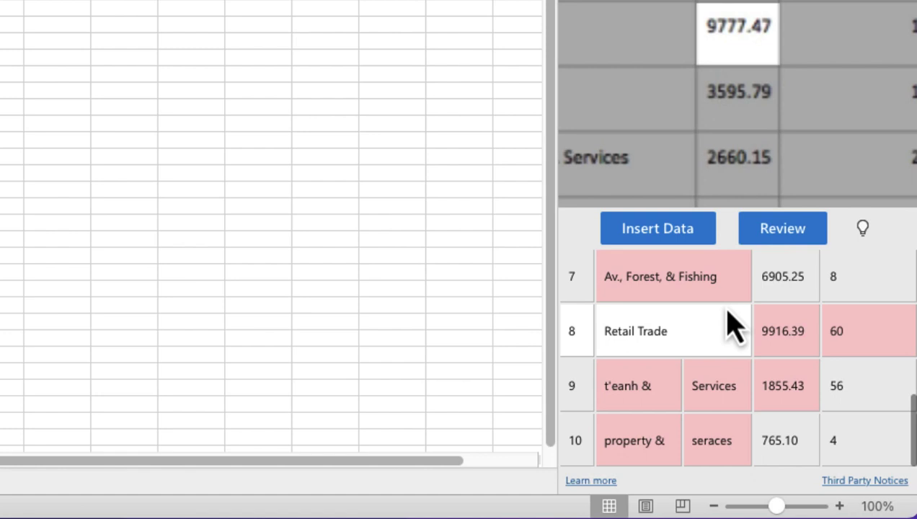
pyautogui.click(660, 229)
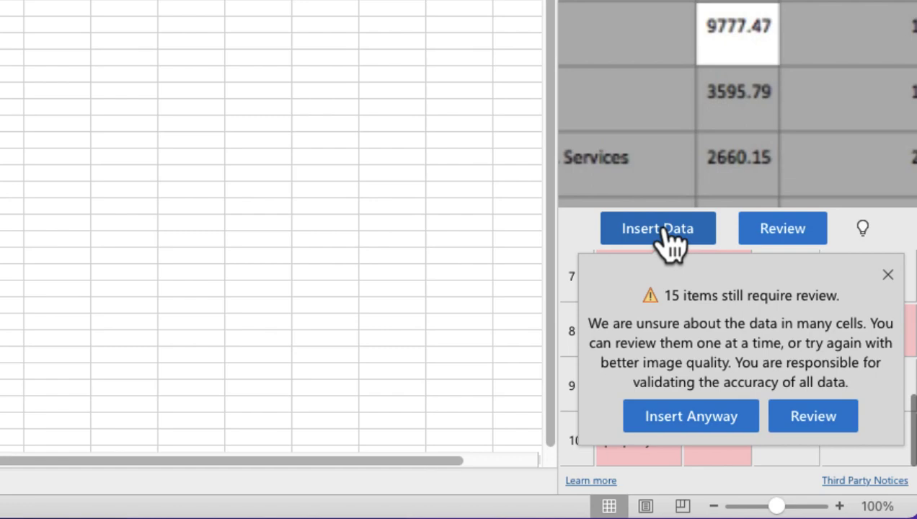
pyautogui.click(714, 418)
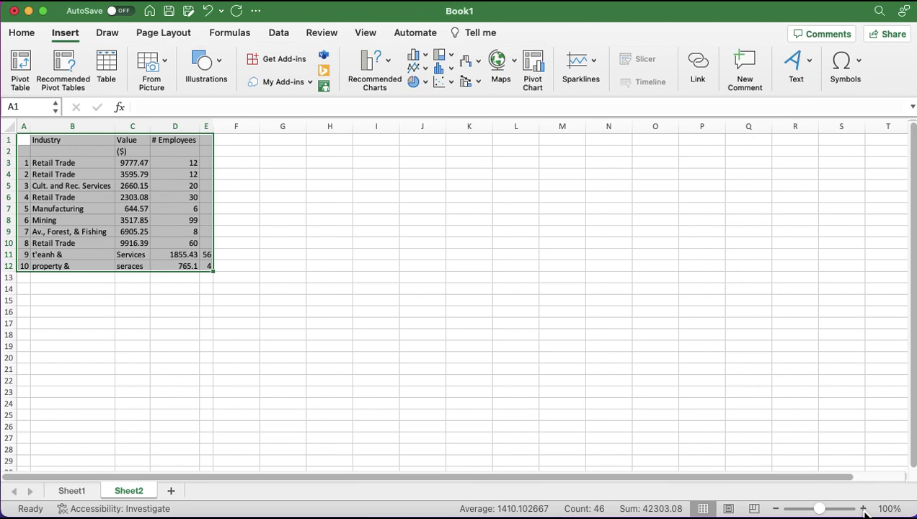
# Zoom Sheet2 in step by step to 170%.
pyautogui.click(839, 506)
pyautogui.click(864, 508)
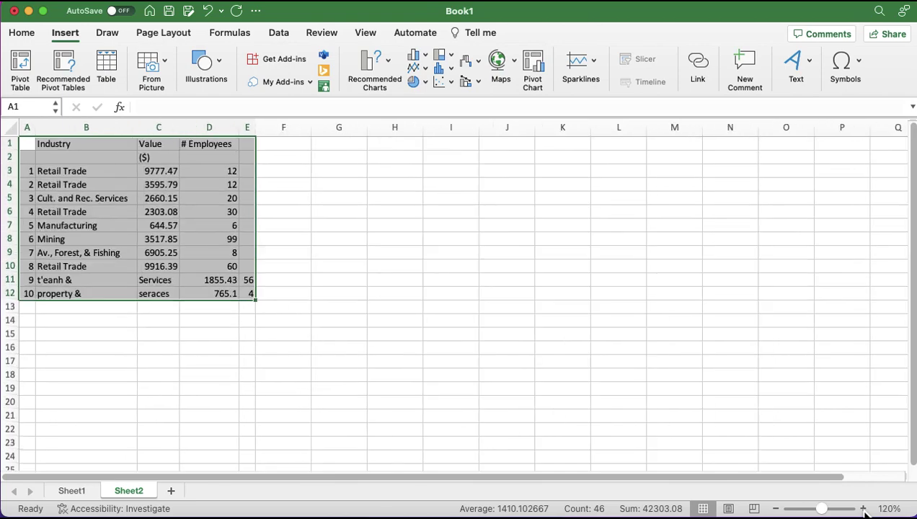
pyautogui.click(864, 508)
pyautogui.click(864, 509)
pyautogui.click(864, 509)
pyautogui.click(864, 508)
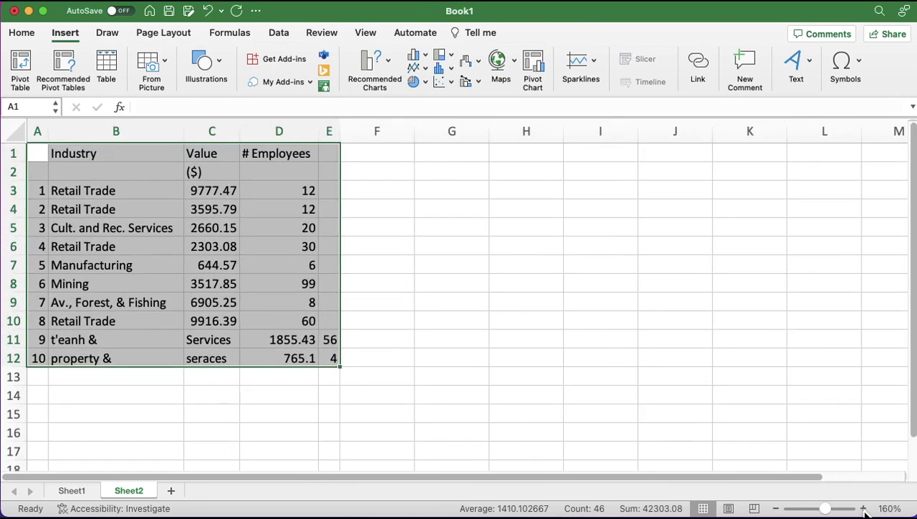
pyautogui.click(864, 508)
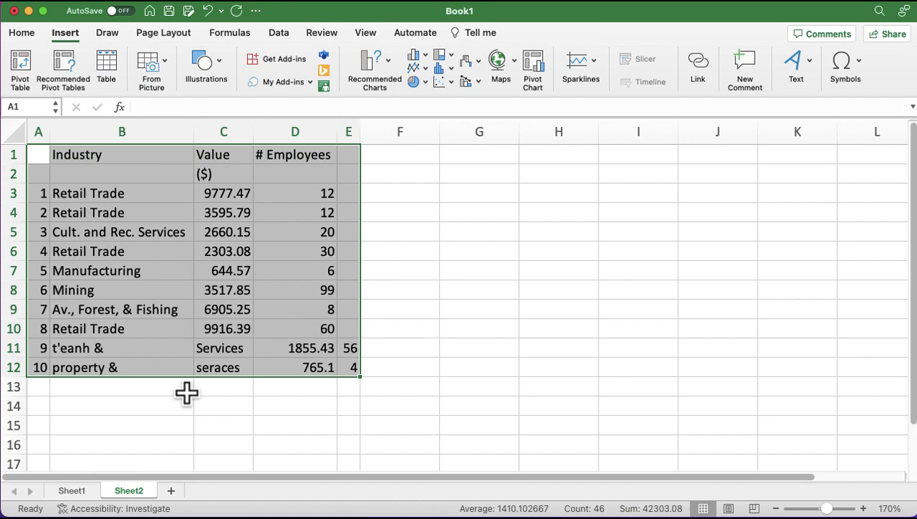
# Append 'services' to the truncated industry names in B11 and B12.
pyautogui.click(205, 352)
pyautogui.click(141, 351)
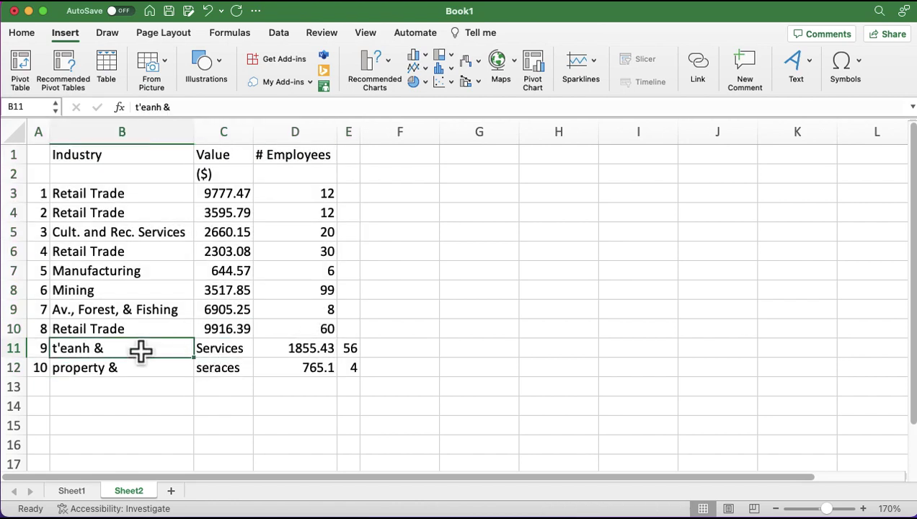
pyautogui.doubleClick(142, 351)
pyautogui.write('services')
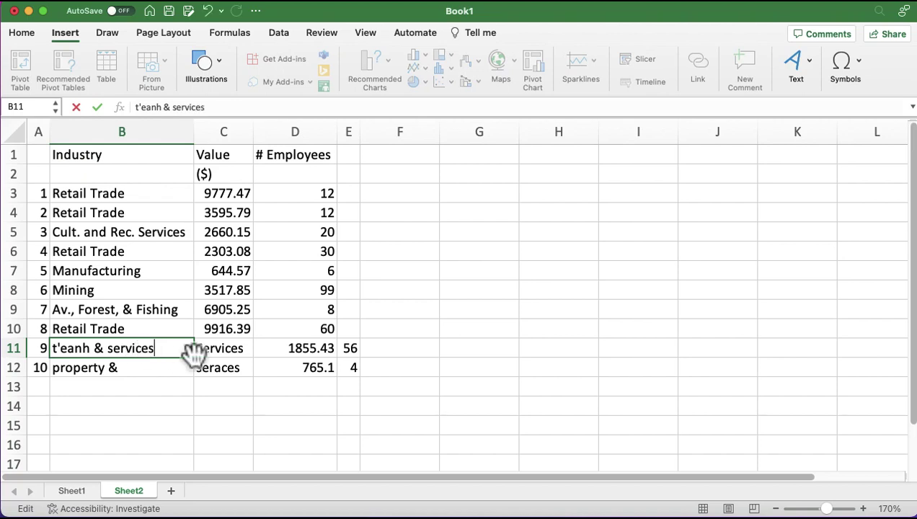
pyautogui.doubleClick(158, 371)
pyautogui.write('services')
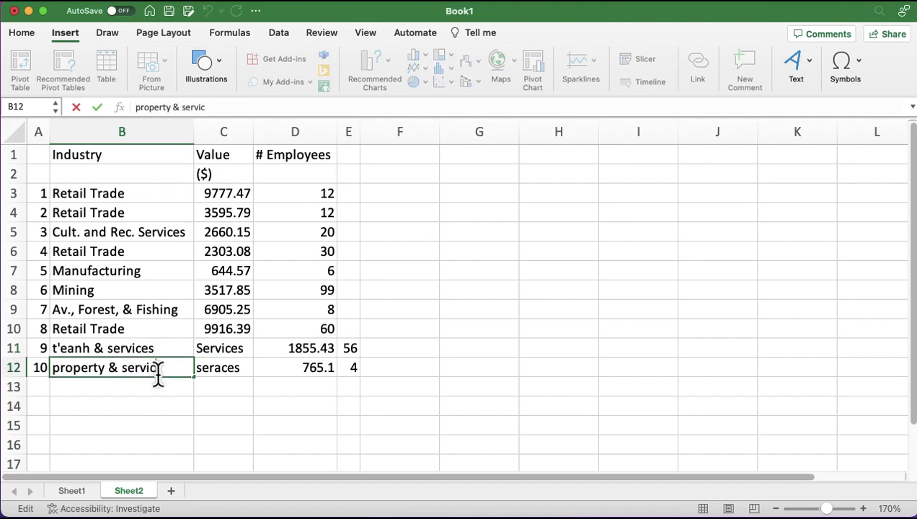
# Clear the stray words in C11:C12 and move the values and counts from D11:E12 into C11:D12.
pyautogui.click(227, 352)
pyautogui.moveTo(230, 359); pyautogui.dragTo(229, 372)
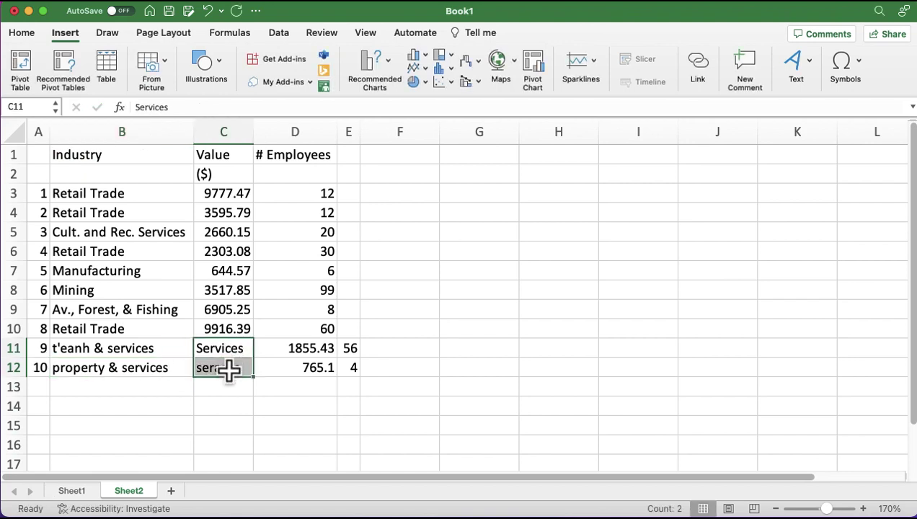
pyautogui.press('Delete')
pyautogui.click(292, 351)
pyautogui.moveTo(294, 351); pyautogui.dragTo(336, 371)
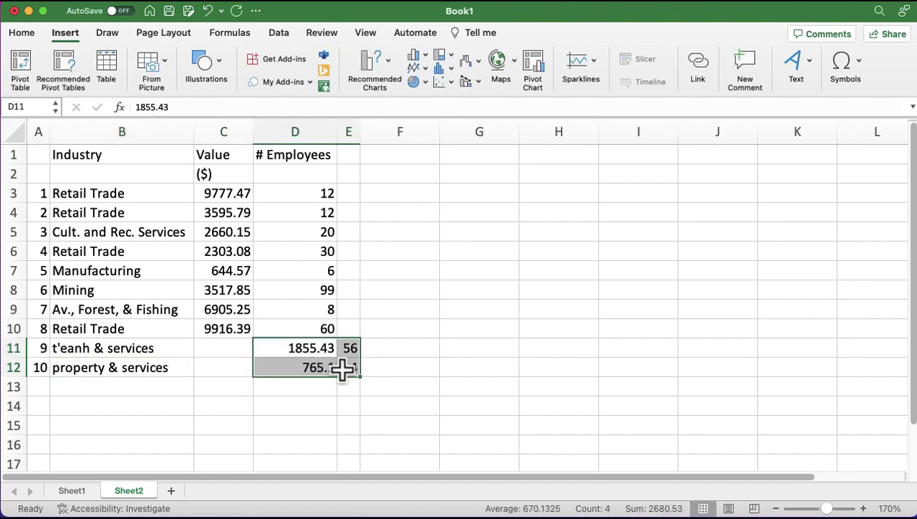
pyautogui.press('super+c')
pyautogui.click(214, 348)
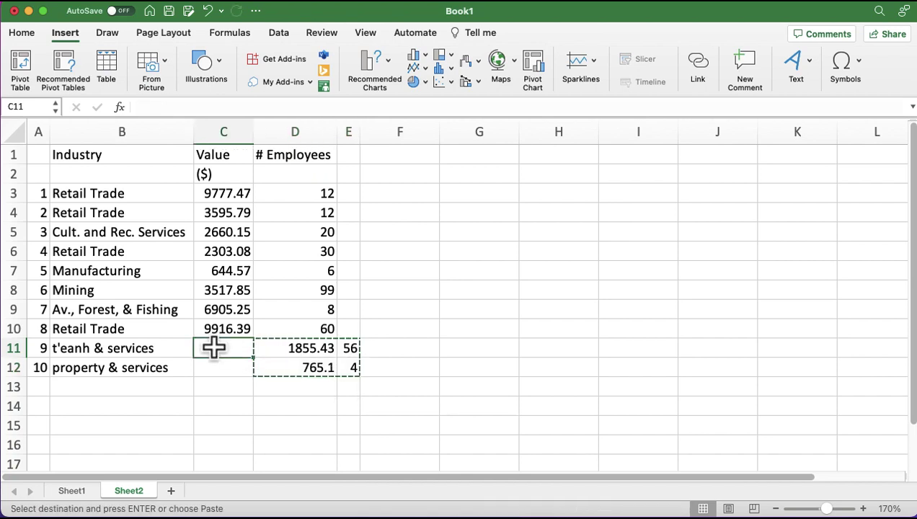
pyautogui.press('Return')
pyautogui.click(405, 408)
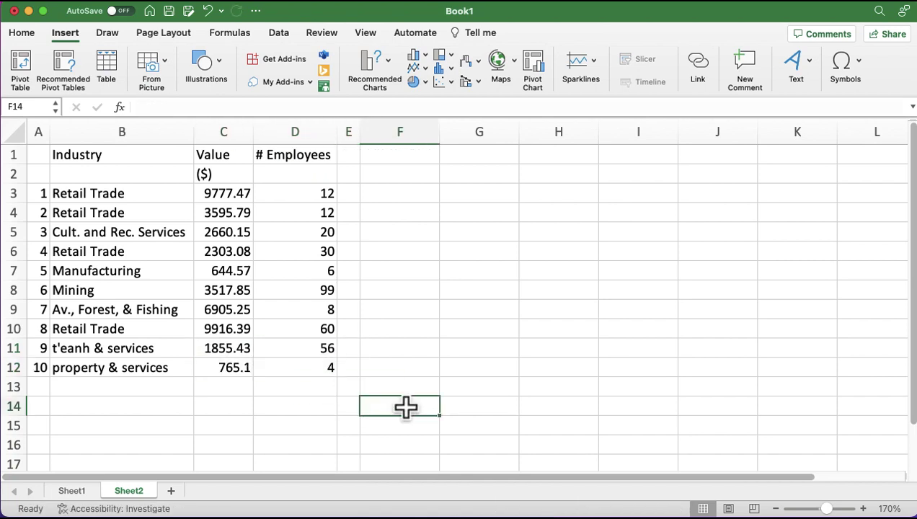